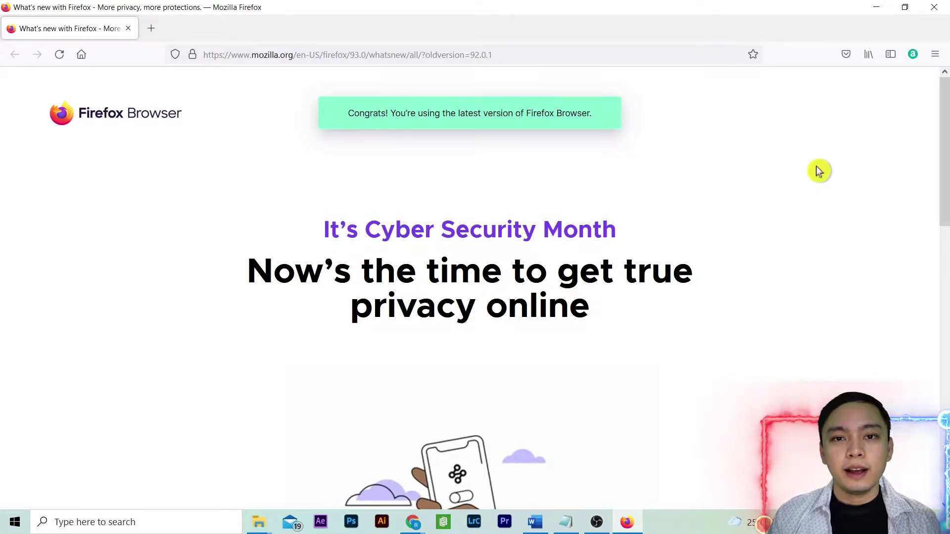
Load roninwallet.io in Firefox's address bar
{"action": "left_click", "coordinate": [468, 55]}
{"action": "type", "text": "ro"}
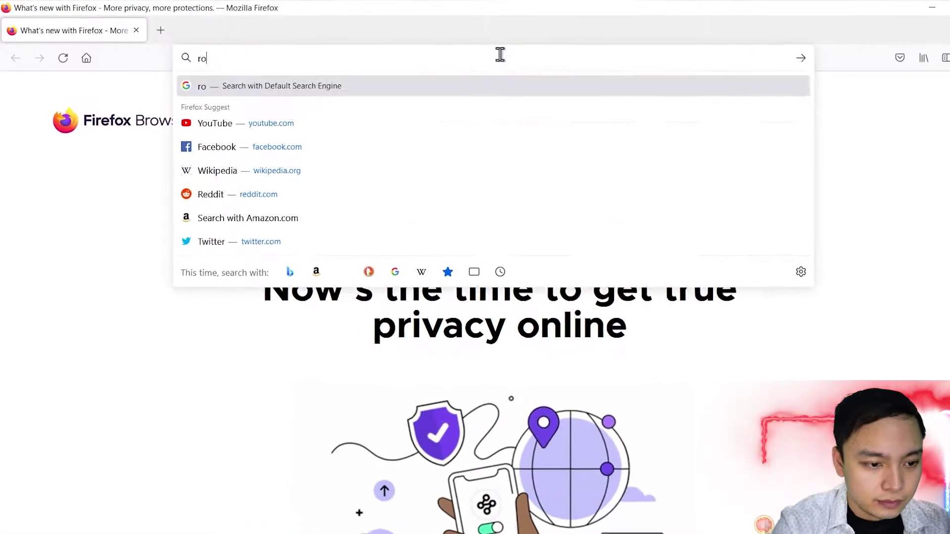
{"action": "type", "text": "ninwallet.io"}
{"action": "key", "text": "Return"}
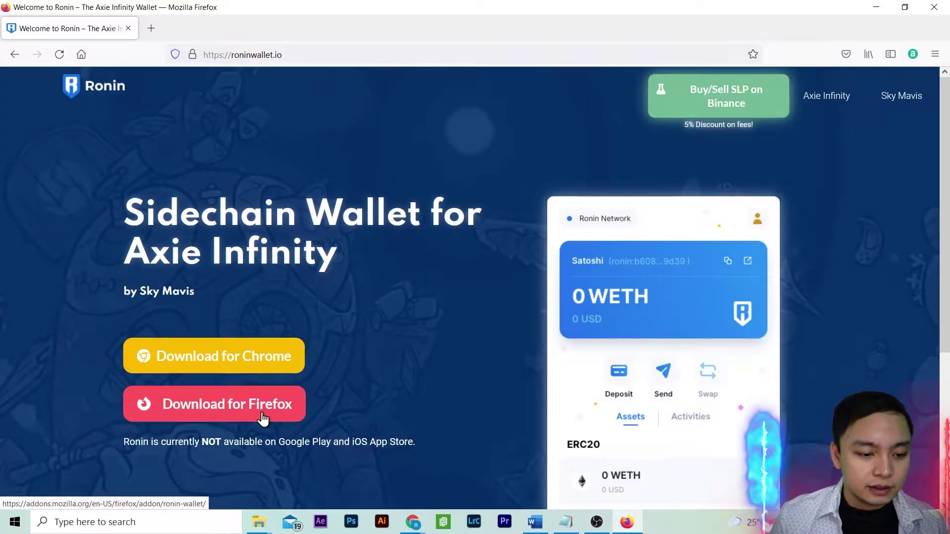
Add the Ronin Wallet extension to Firefox and allow it to run in Private Windows
{"action": "left_click", "coordinate": [262, 416]}
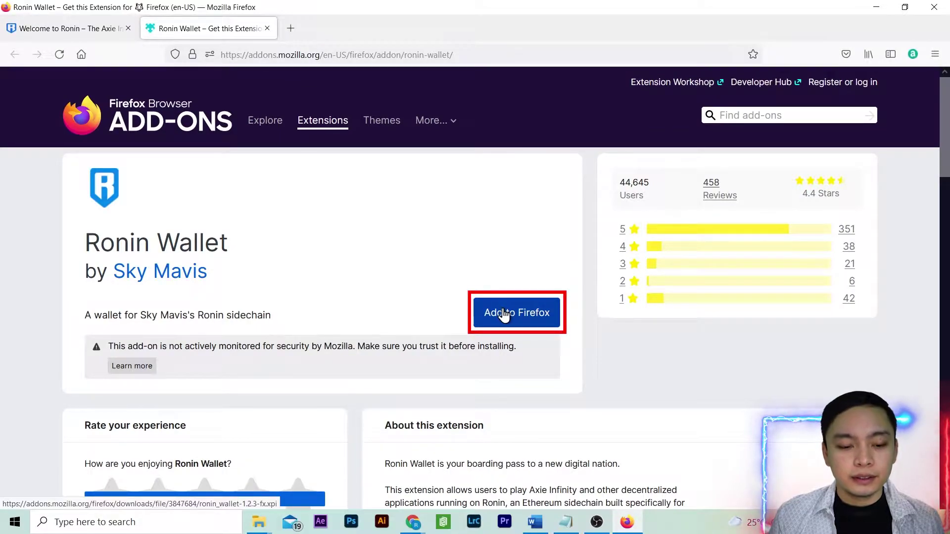
{"action": "left_click", "coordinate": [503, 313]}
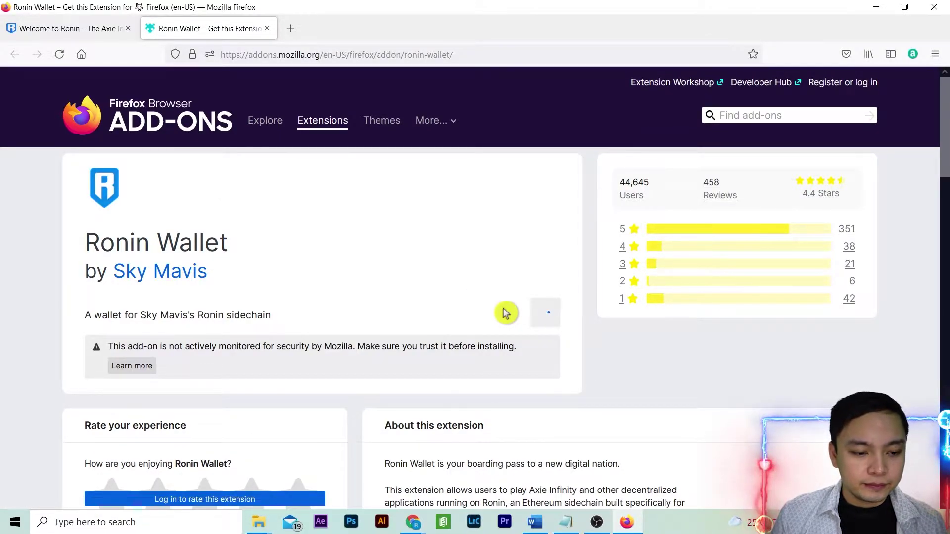
{"action": "left_click", "coordinate": [389, 182]}
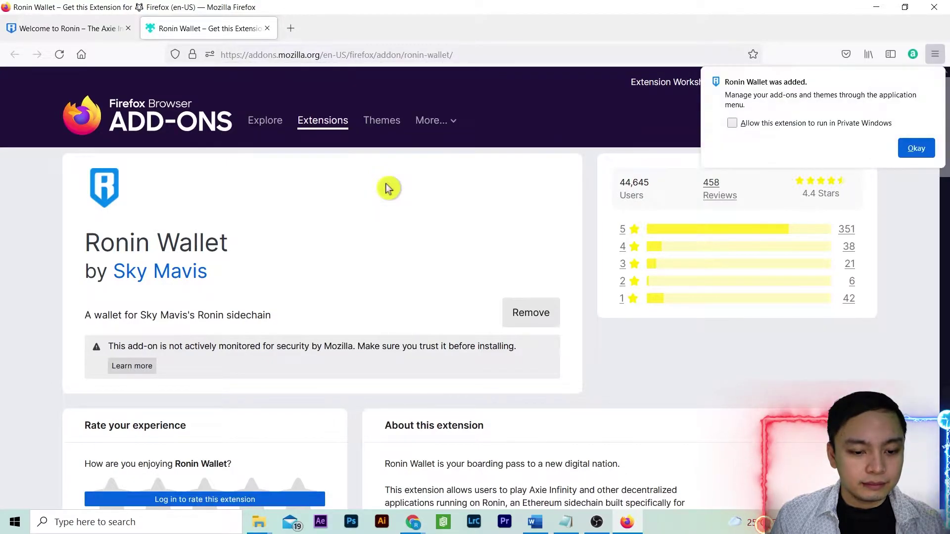
{"action": "left_click", "coordinate": [733, 125]}
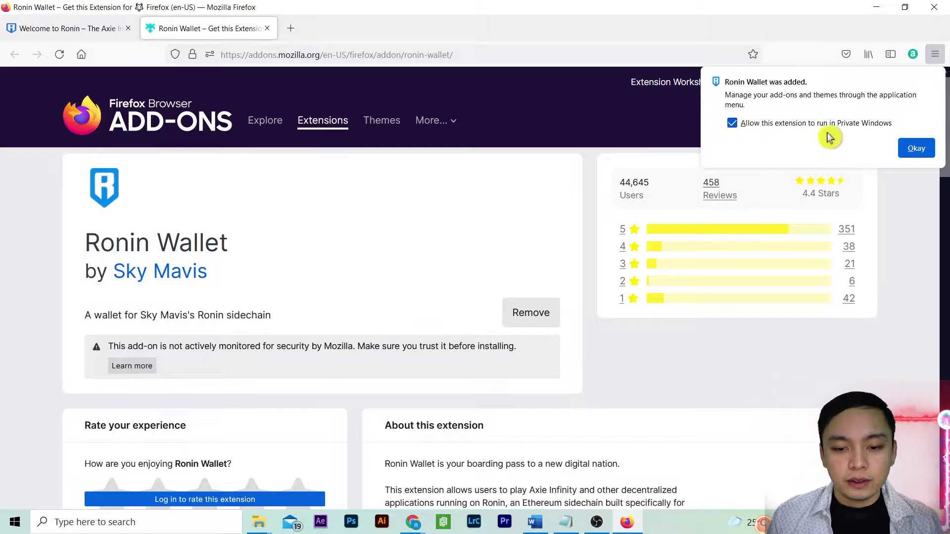
{"action": "left_click", "coordinate": [915, 148]}
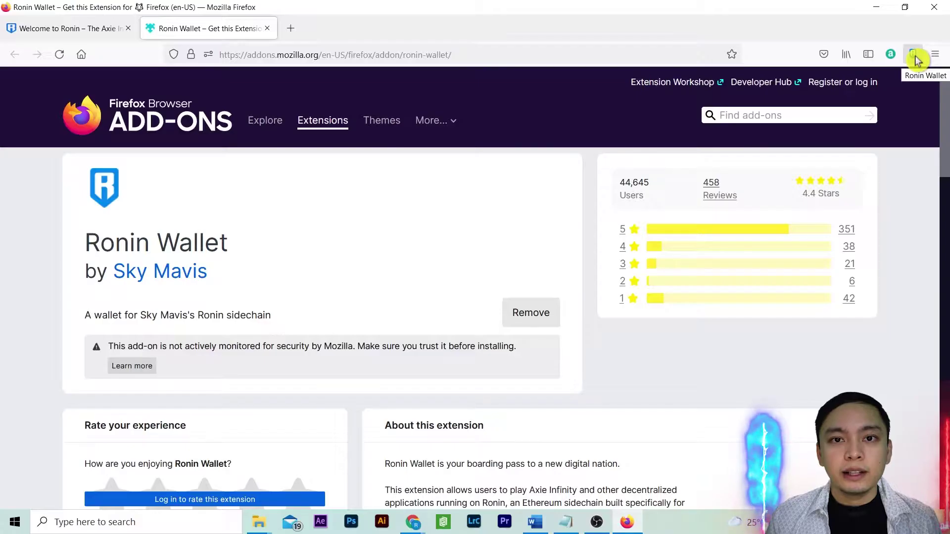
Start Ronin Wallet setup as 'I'm new' and create the wallet with a password
{"action": "left_click", "coordinate": [914, 54]}
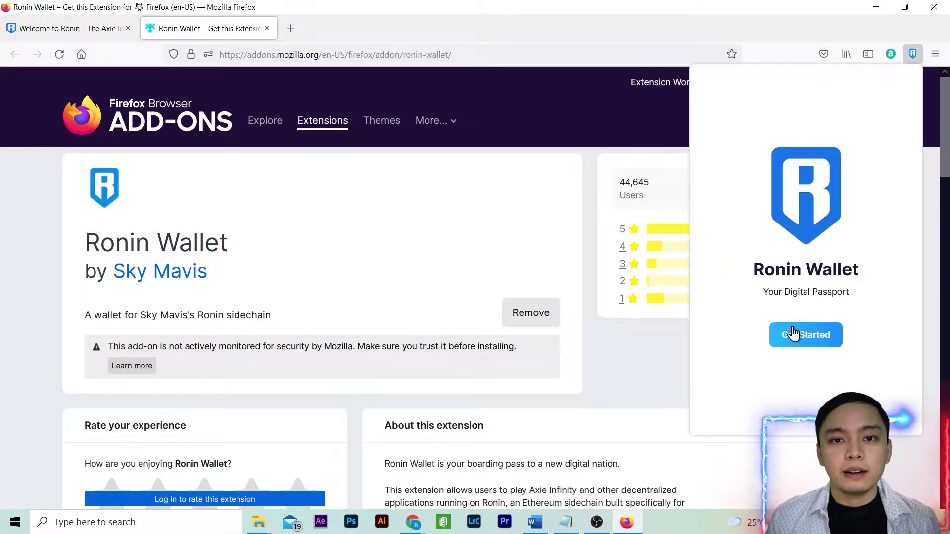
{"action": "left_click", "coordinate": [793, 334]}
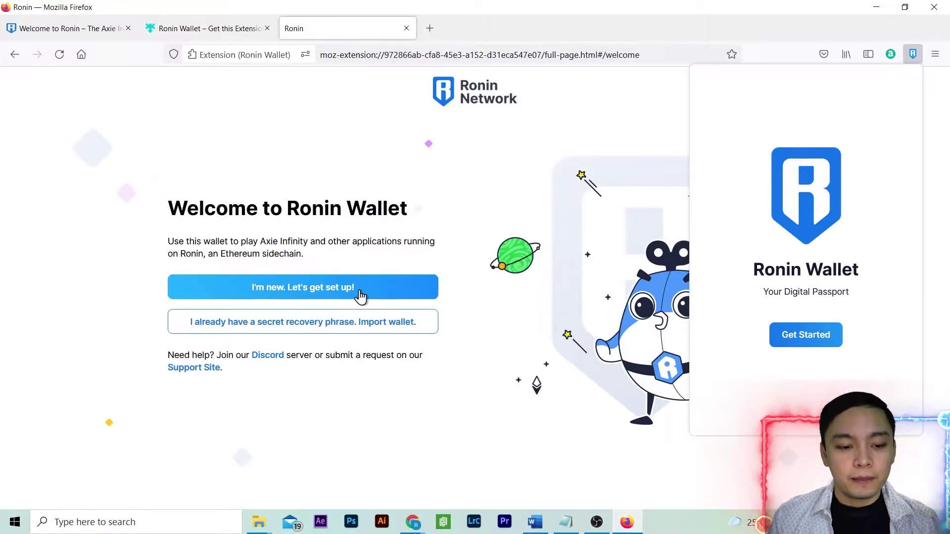
{"action": "left_click", "coordinate": [360, 295]}
{"action": "left_click", "coordinate": [390, 302]}
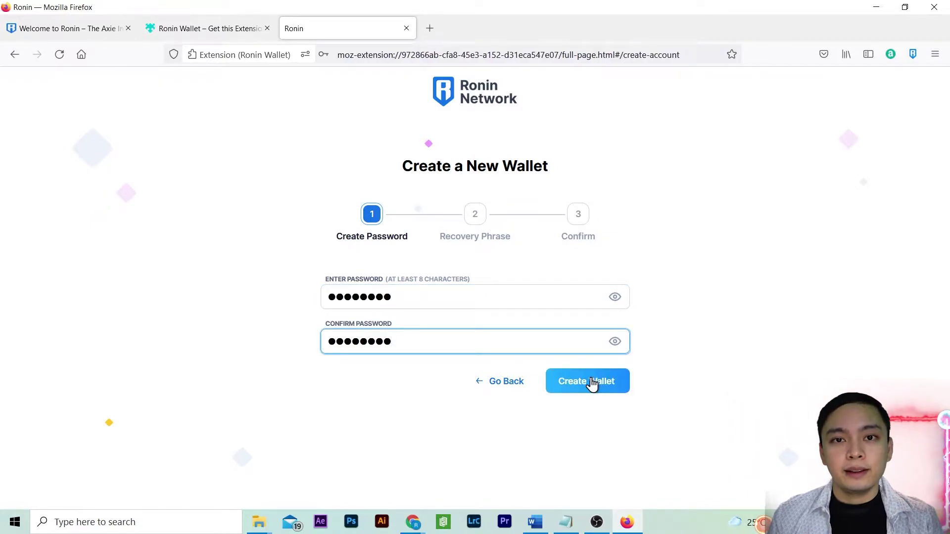
{"action": "left_click", "coordinate": [589, 381]}
Reveal the twelve recovery words and proceed to the Confirm Seed Phrase step
{"action": "scroll", "coordinate": [489, 356], "scroll_direction": "down", "scroll_amount": 3}
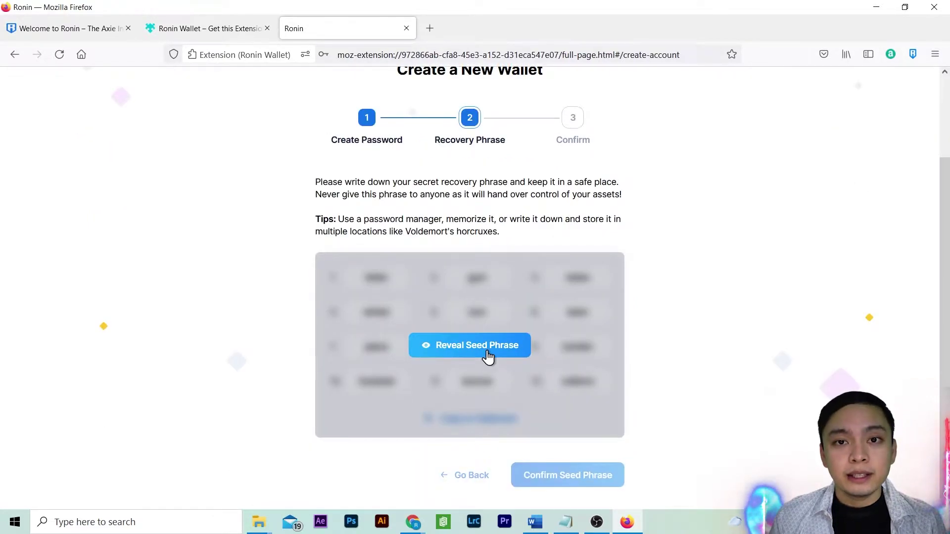
{"action": "left_click", "coordinate": [488, 356]}
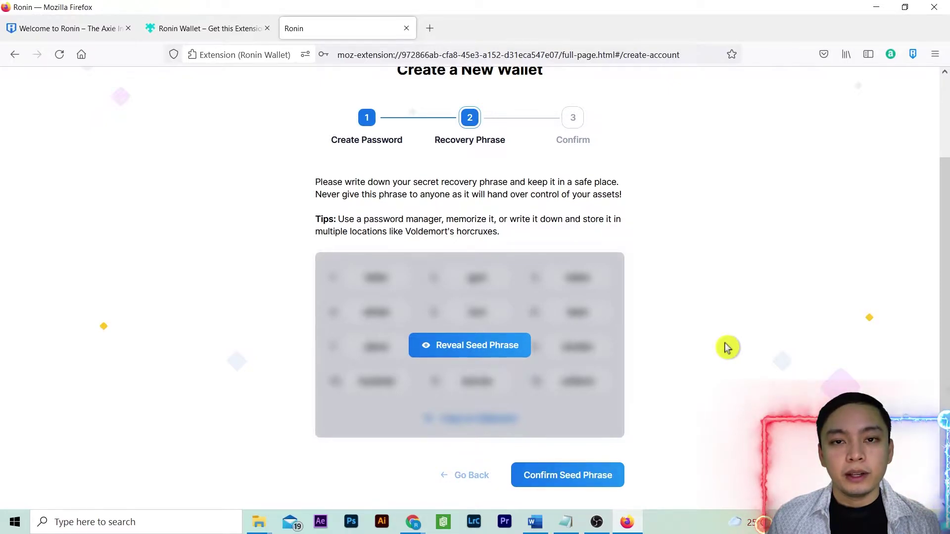
{"action": "left_click", "coordinate": [470, 345]}
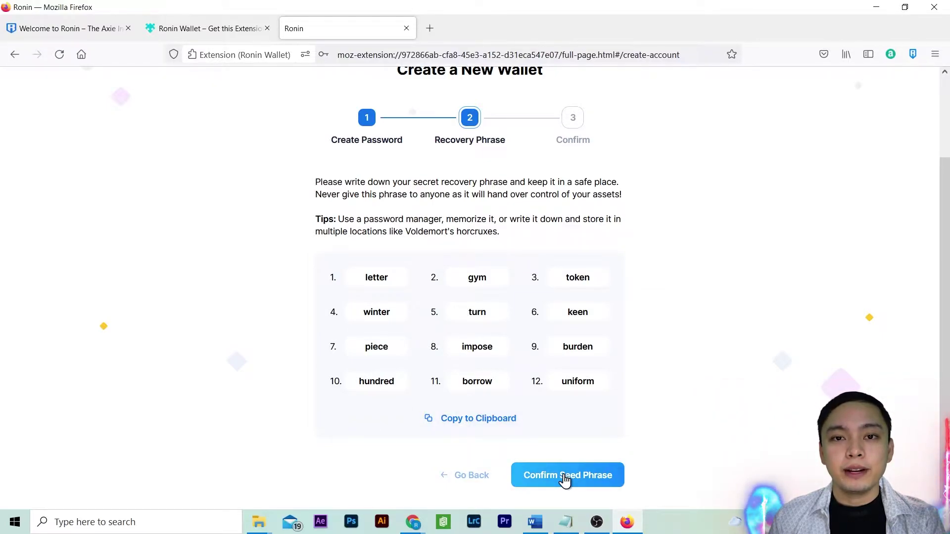
{"action": "left_click", "coordinate": [565, 477]}
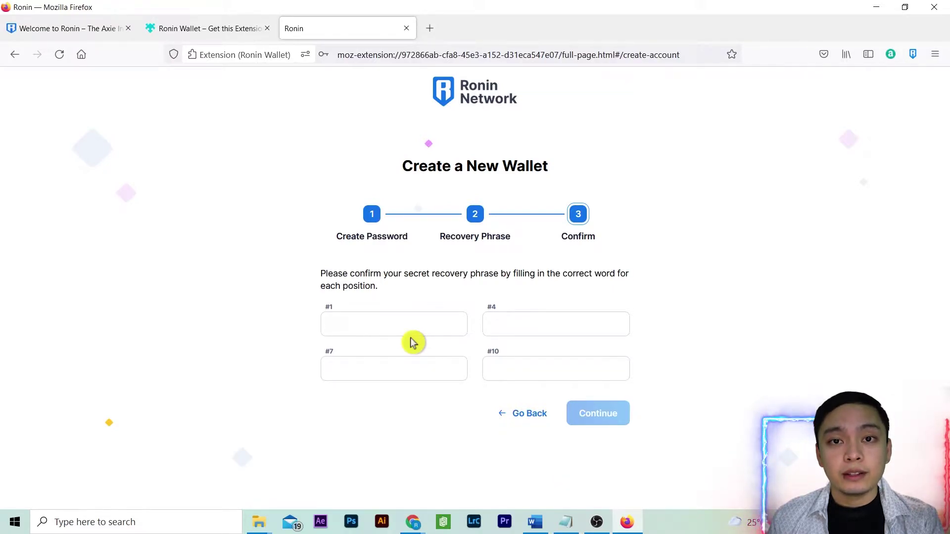
Fill confirmation field #1 with the first word of the phrase saved in ronin.txt
{"action": "key", "text": "ctrl+l"}
{"action": "key", "text": "ctrl+v"}
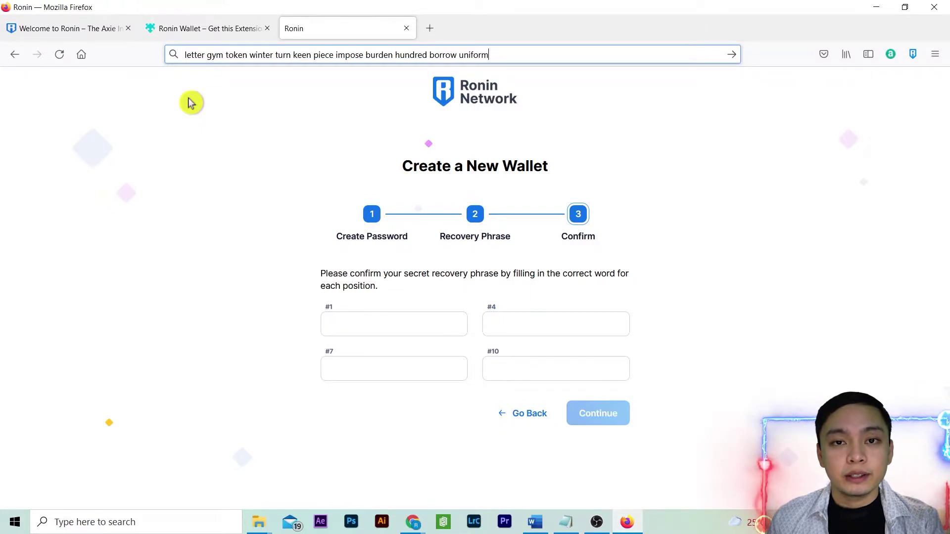
{"action": "key", "text": "alt+Tab"}
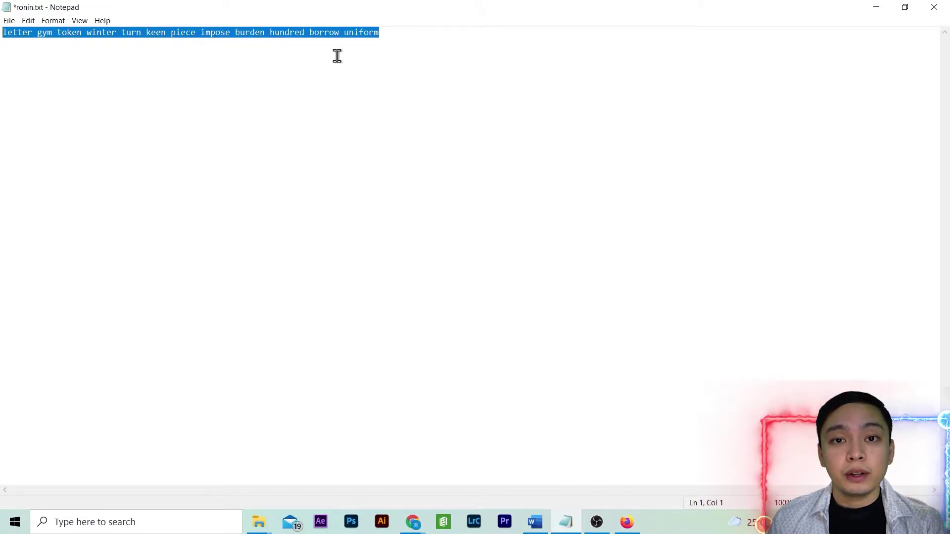
{"action": "key", "text": "alt+Tab"}
{"action": "key", "text": "alt+Tab"}
{"action": "key", "text": "End"}
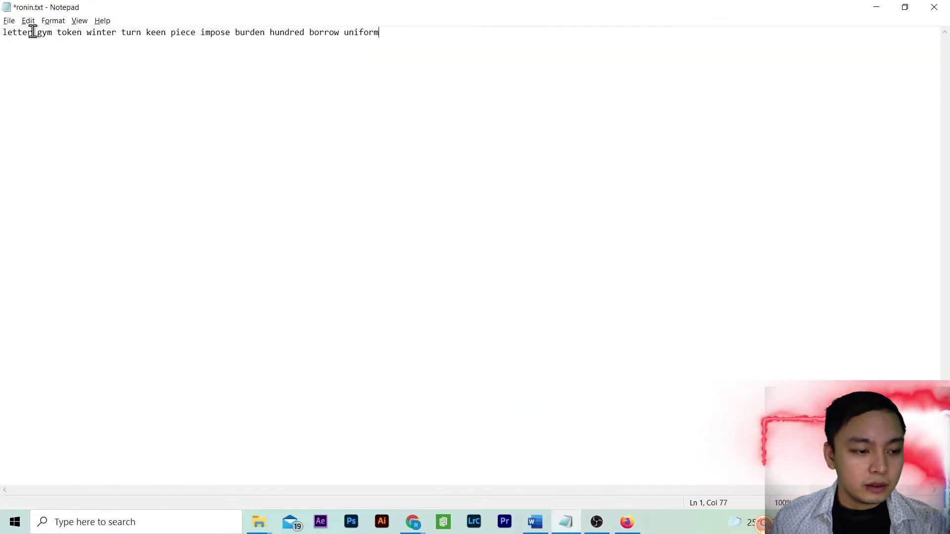
{"action": "left_click_drag", "start_coordinate": [32, 33], "coordinate": [2, 32]}
{"action": "key", "text": "ctrl+c"}
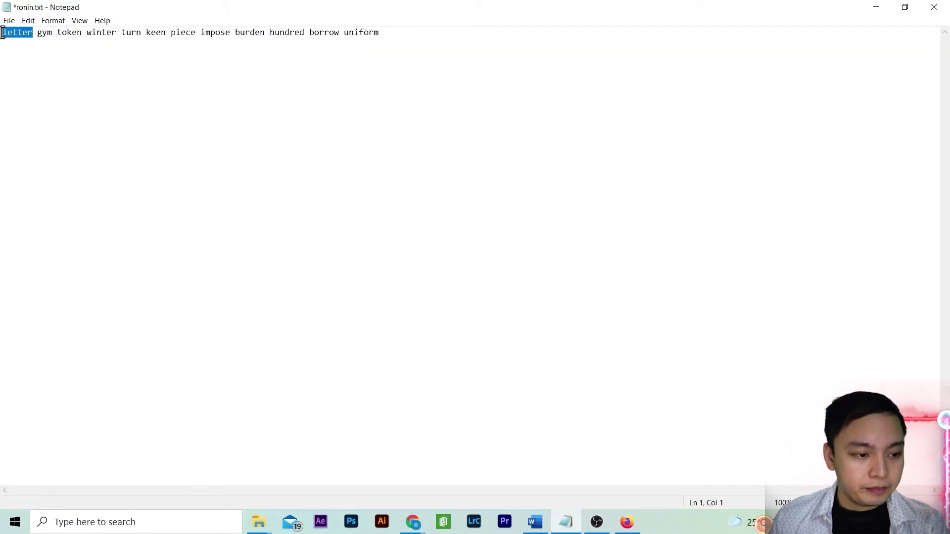
{"action": "key", "text": "alt+Tab"}
{"action": "left_click", "coordinate": [374, 325]}
{"action": "key", "text": "ctrl+v"}
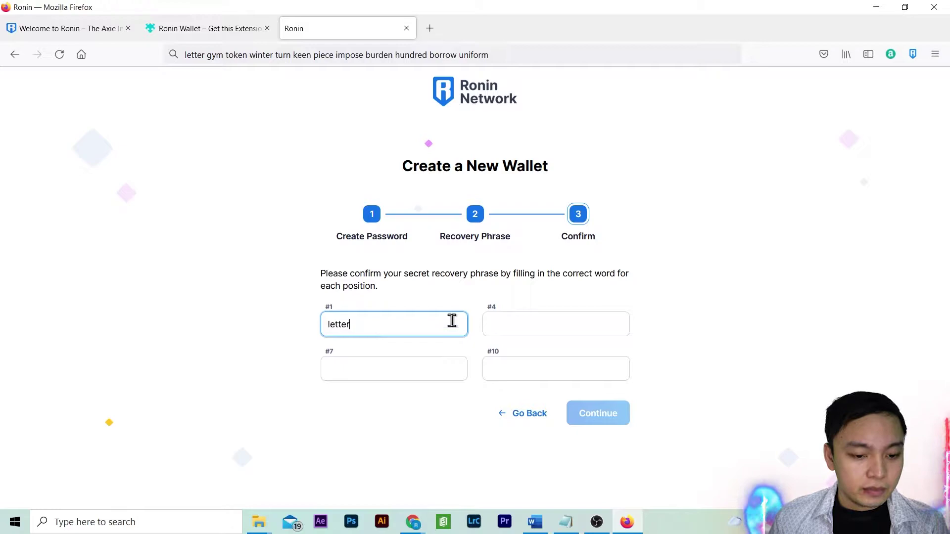
Fill fields #4, #7 and #10 from the saved phrase and finish creating the wallet
{"action": "key", "text": "alt+Tab"}
{"action": "left_click_drag", "start_coordinate": [87, 33], "coordinate": [116, 33]}
{"action": "key", "text": "ctrl+c"}
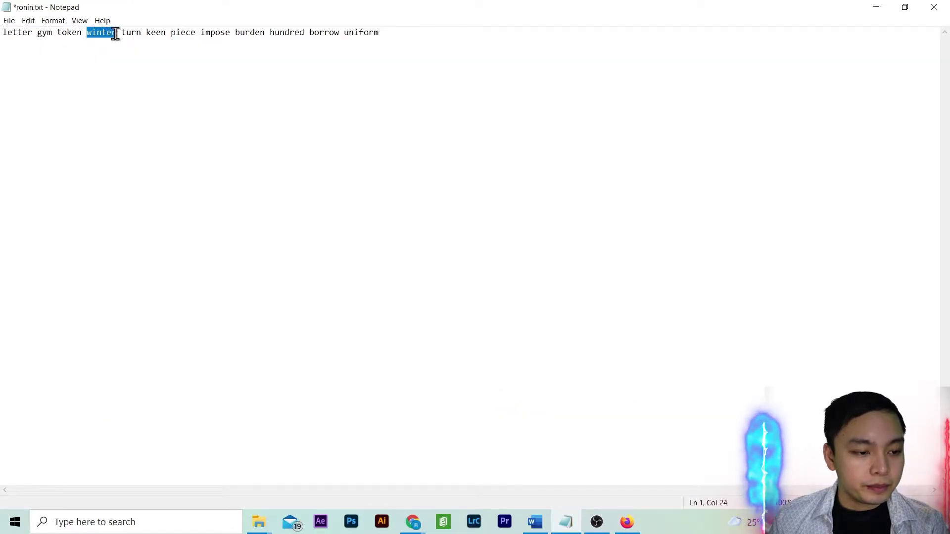
{"action": "key", "text": "alt+Tab"}
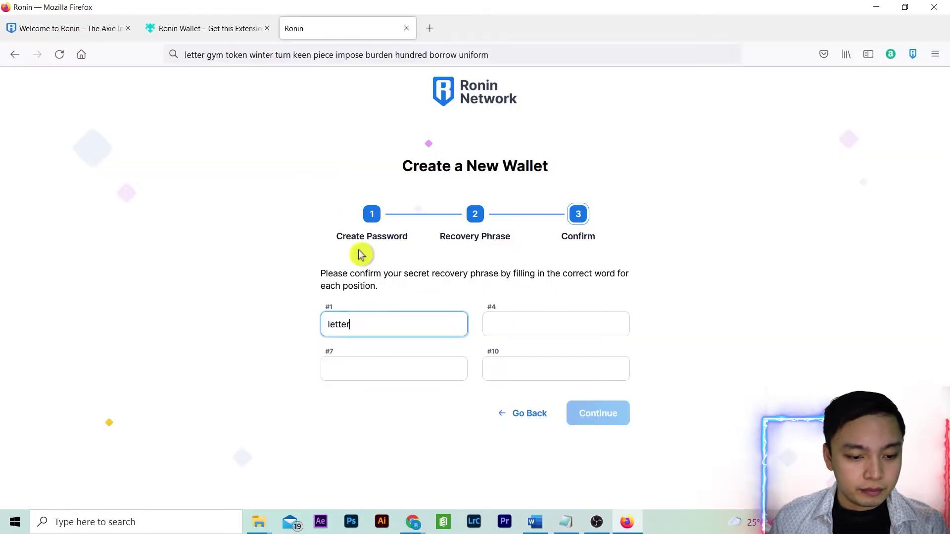
{"action": "left_click", "coordinate": [537, 331]}
{"action": "key", "text": "ctrl+v"}
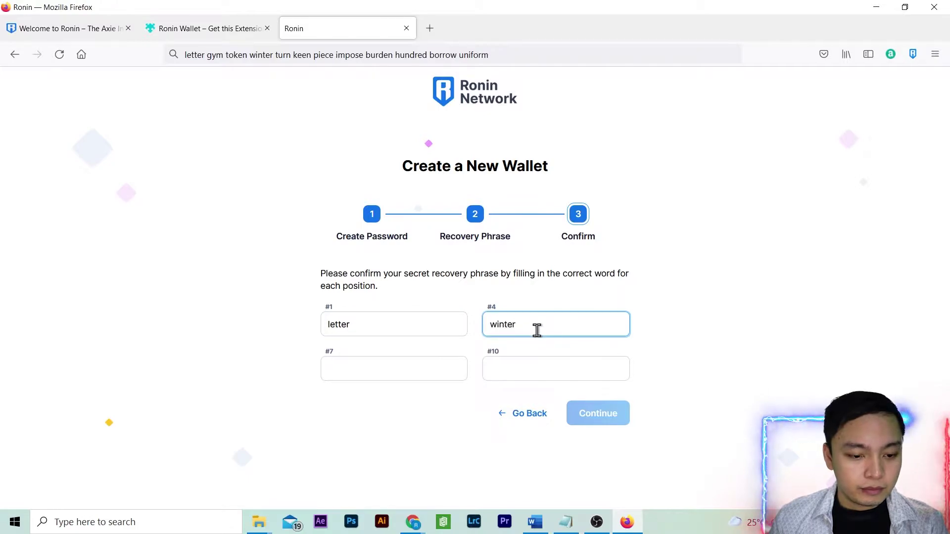
{"action": "left_click", "coordinate": [366, 368]}
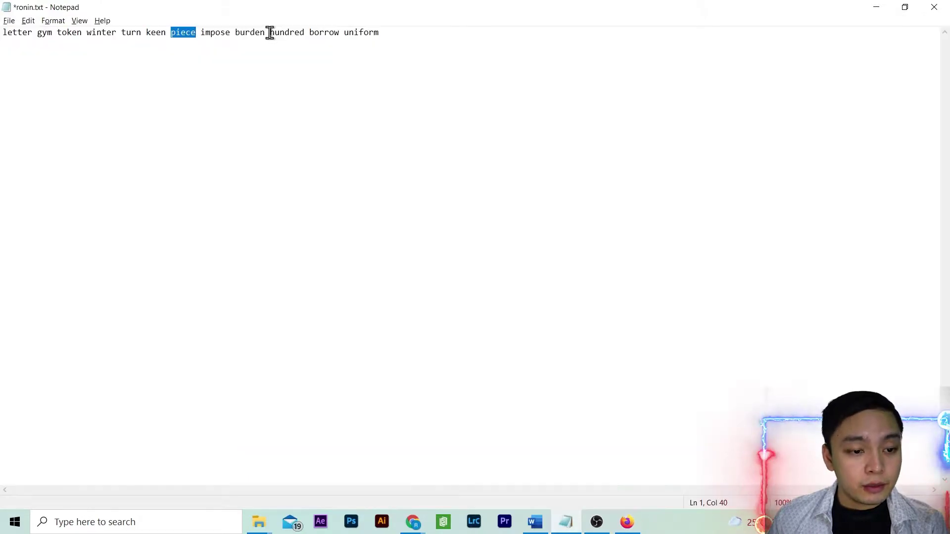
{"action": "left_click_drag", "start_coordinate": [269, 32], "coordinate": [308, 32]}
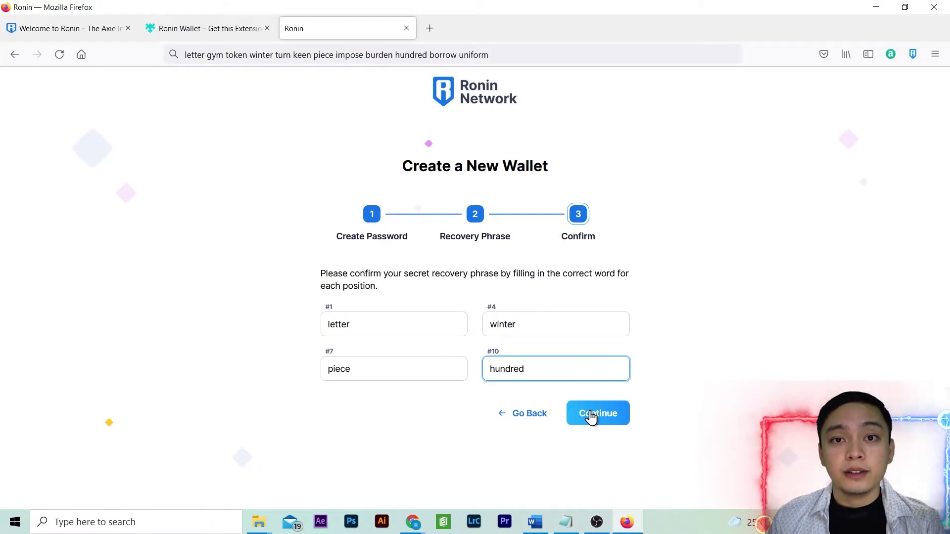
{"action": "left_click", "coordinate": [592, 417]}
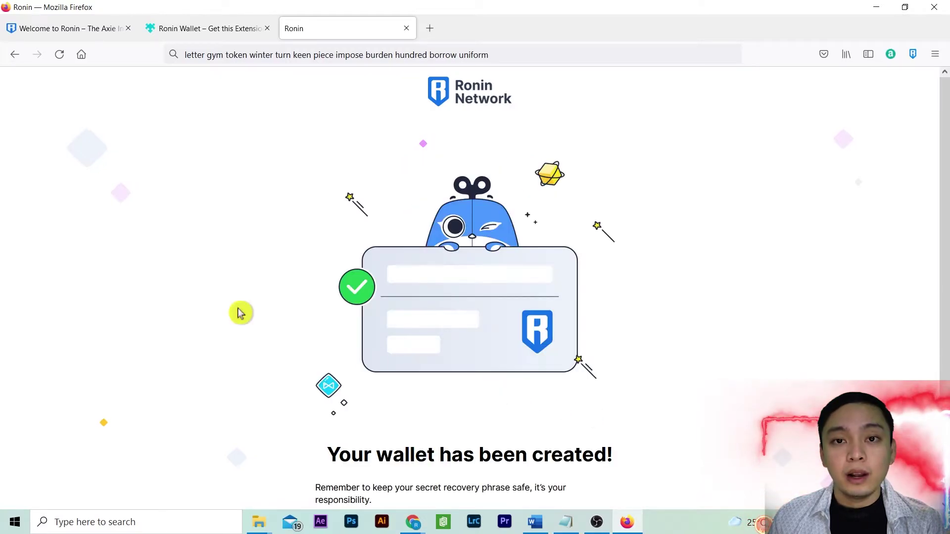
Open the Ronin popup showing Account #1 with a 0 WETH balance
{"action": "scroll", "coordinate": [240, 313], "scroll_direction": "down", "scroll_amount": 2}
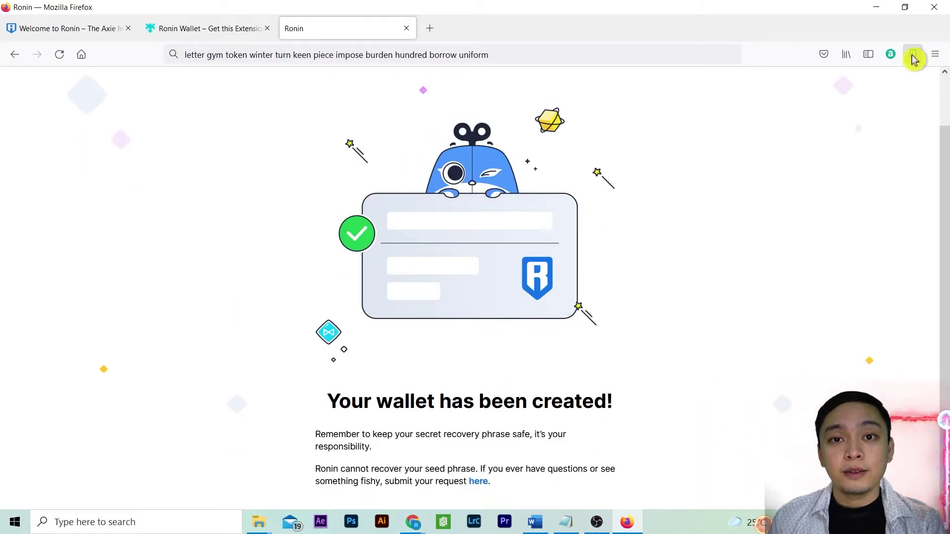
{"action": "left_click", "coordinate": [913, 57]}
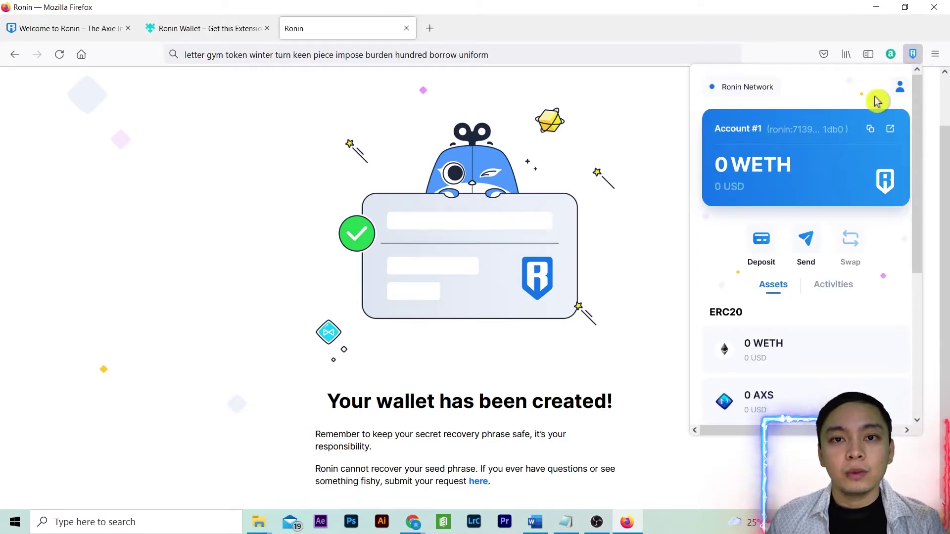
Create Accounts #2, #3 and onward through the Create account dialog
{"action": "left_click", "coordinate": [900, 88]}
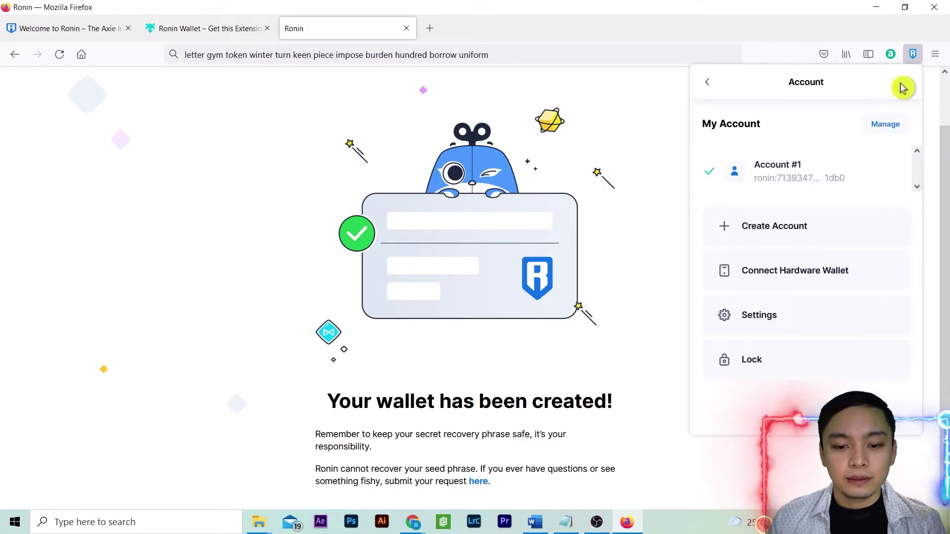
{"action": "left_click", "coordinate": [762, 239]}
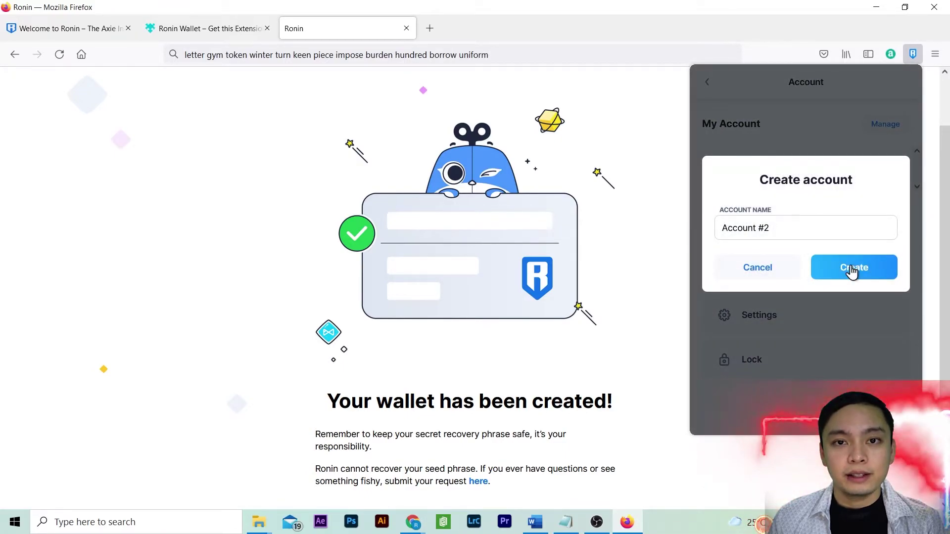
{"action": "left_click", "coordinate": [851, 273]}
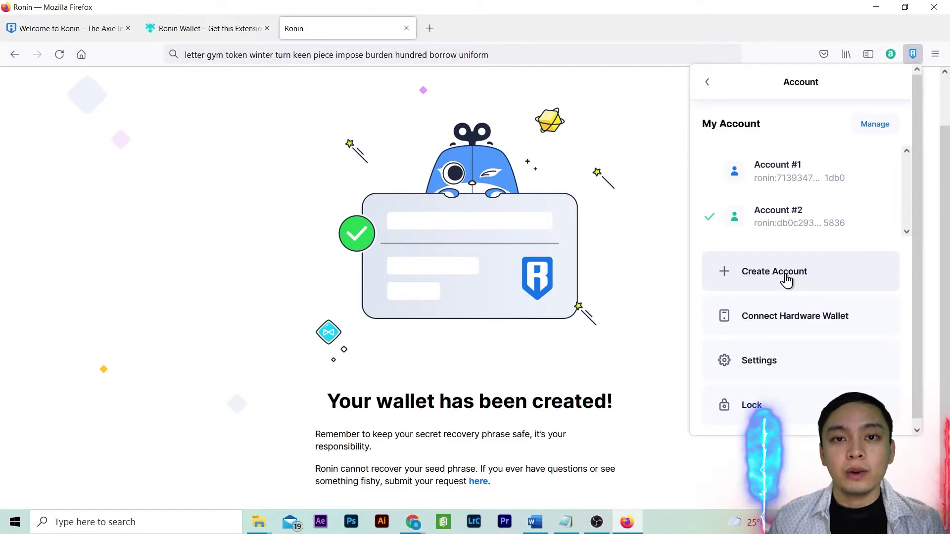
{"action": "left_click", "coordinate": [787, 280]}
{"action": "left_click", "coordinate": [841, 258]}
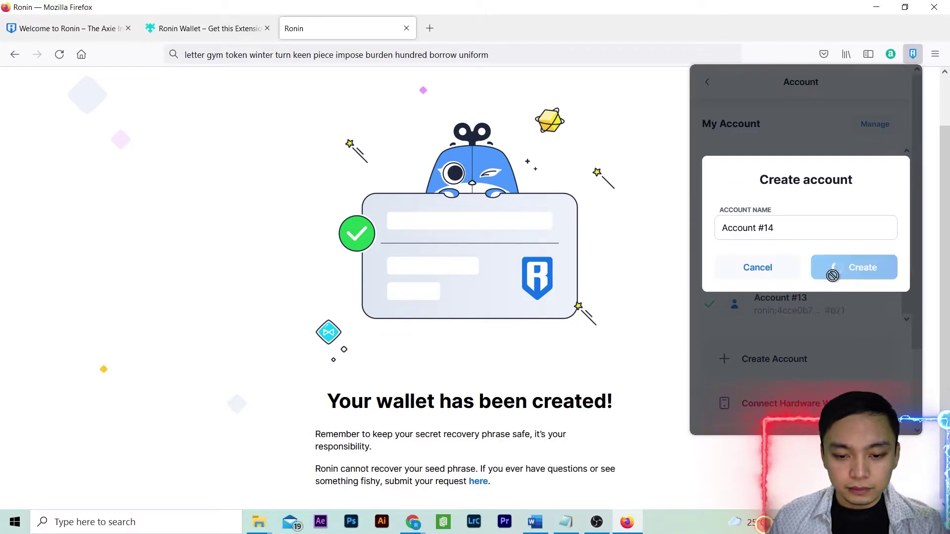
{"action": "left_click", "coordinate": [834, 295]}
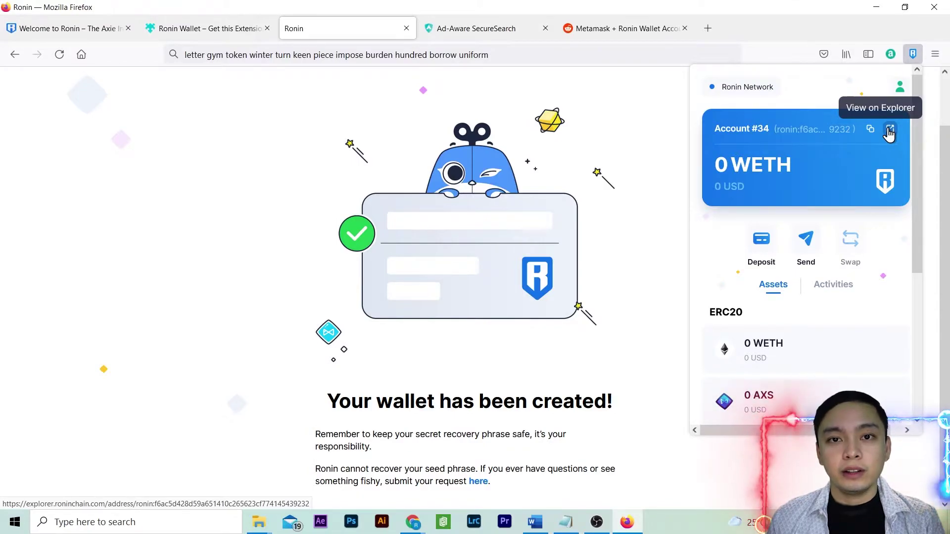
Keep creating accounts from #36 onward until Account #102 exists
{"action": "left_click", "coordinate": [848, 149]}
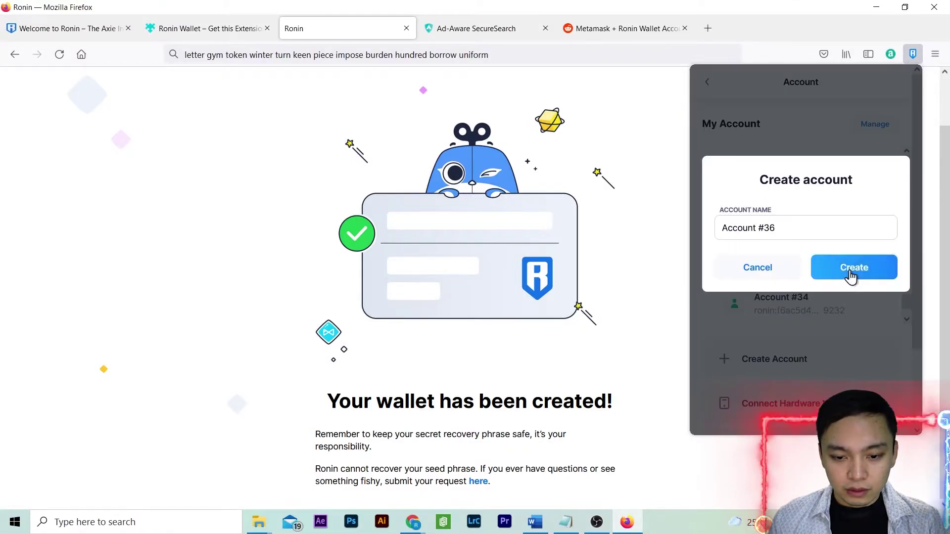
{"action": "left_click", "coordinate": [851, 275]}
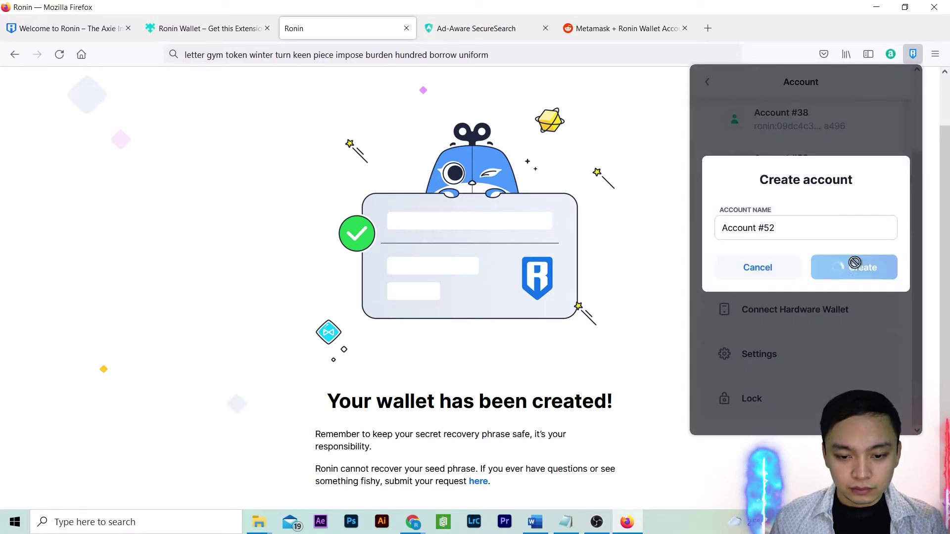
{"action": "left_click", "coordinate": [854, 269]}
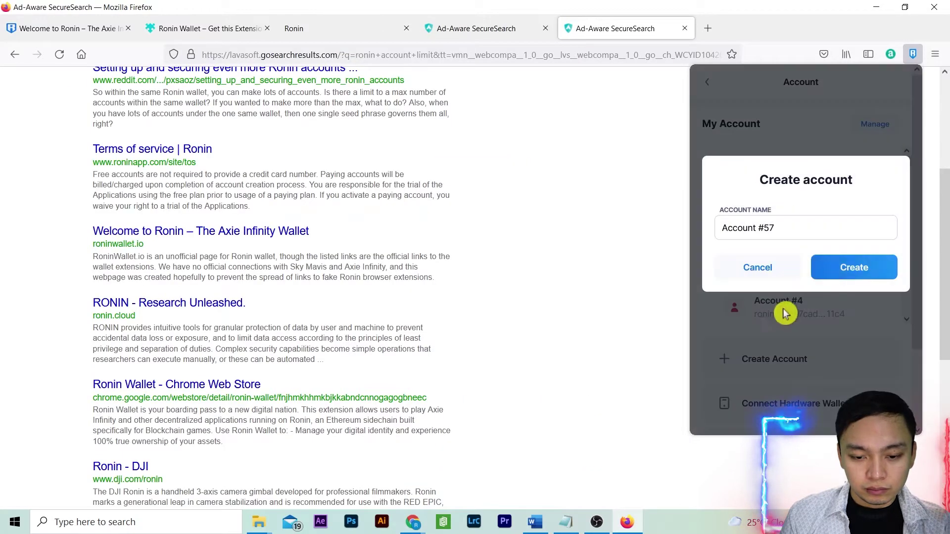
{"action": "left_click", "coordinate": [833, 265]}
{"action": "left_click", "coordinate": [839, 278]}
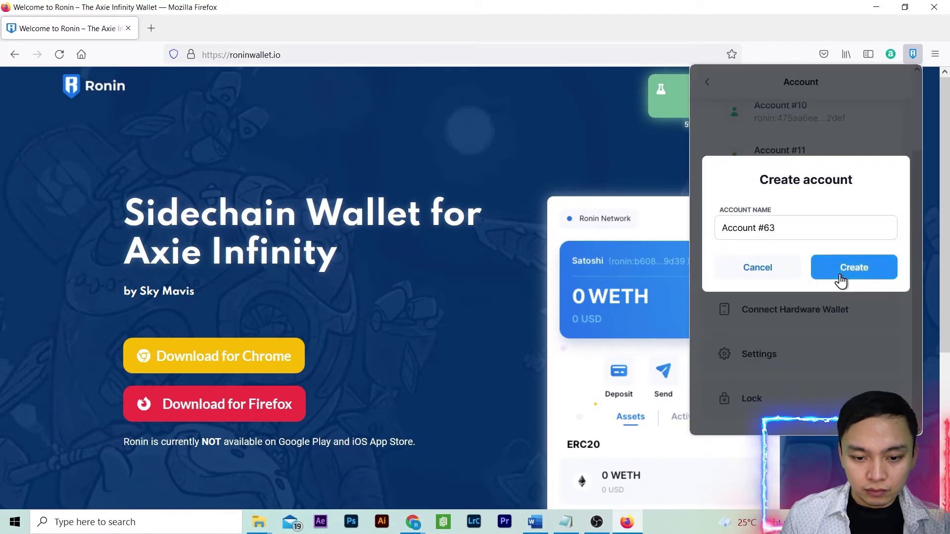
{"action": "left_click", "coordinate": [839, 273]}
{"action": "left_click", "coordinate": [839, 278]}
{"action": "left_click", "coordinate": [840, 274]}
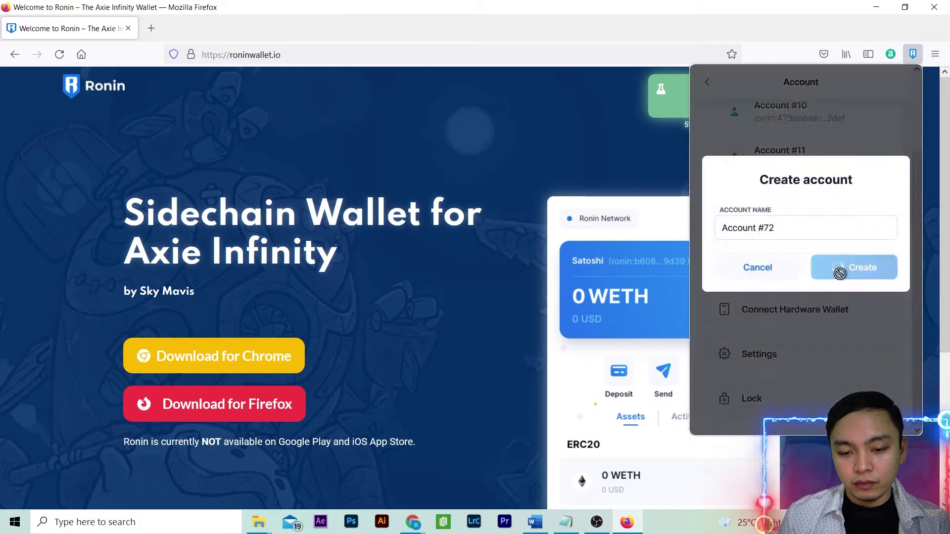
{"action": "left_click", "coordinate": [840, 278]}
{"action": "left_click", "coordinate": [840, 273]}
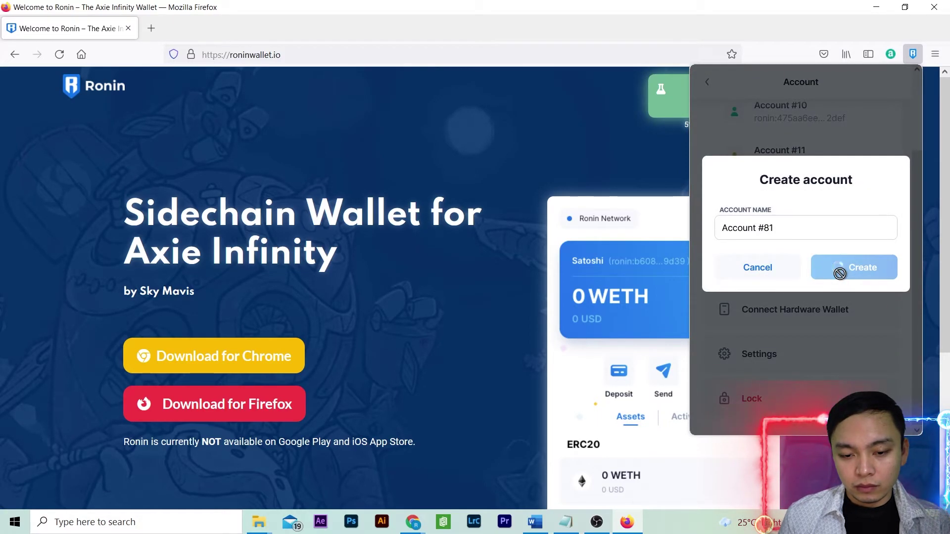
{"action": "left_click", "coordinate": [840, 278]}
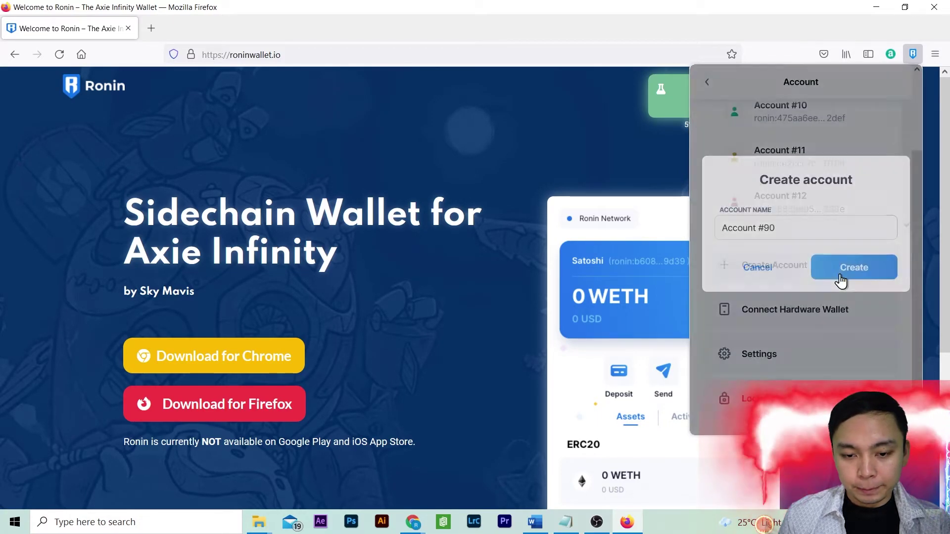
{"action": "left_click", "coordinate": [839, 274]}
{"action": "left_click", "coordinate": [840, 278]}
{"action": "left_click", "coordinate": [840, 274]}
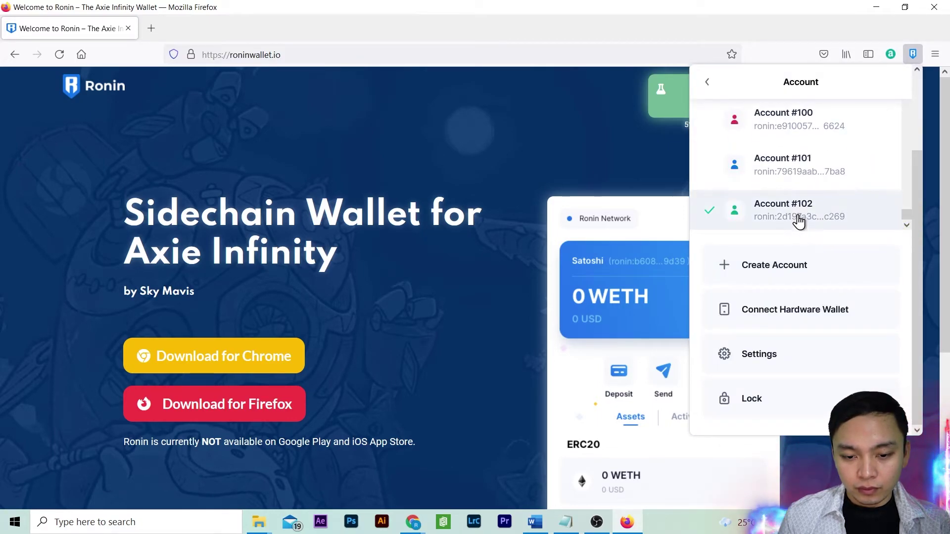
Select Account #102 from the scrolled account list, then open Settings
{"action": "left_click", "coordinate": [800, 221]}
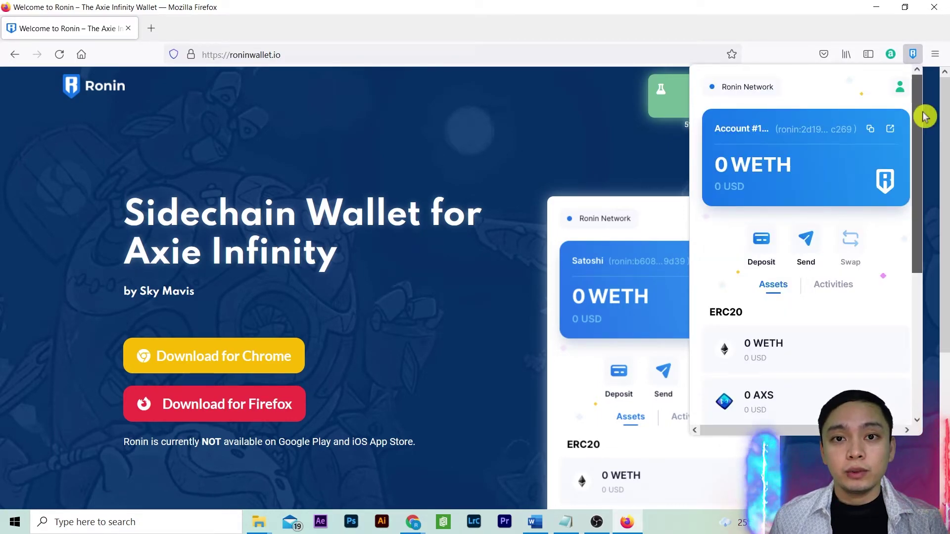
{"action": "left_click", "coordinate": [902, 90]}
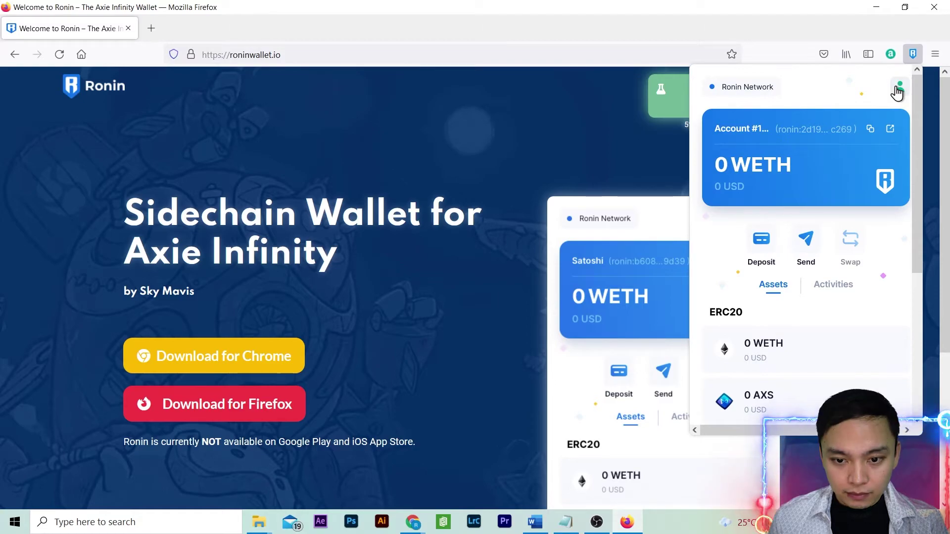
{"action": "scroll", "coordinate": [899, 170], "scroll_direction": "down", "scroll_amount": 5}
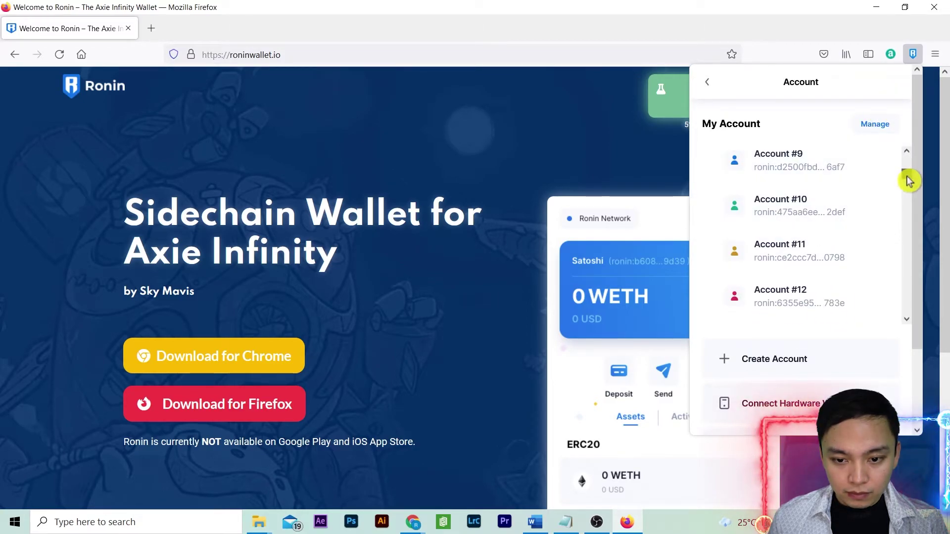
{"action": "left_click_drag", "start_coordinate": [907, 178], "coordinate": [907, 322]}
{"action": "left_click", "coordinate": [842, 312]}
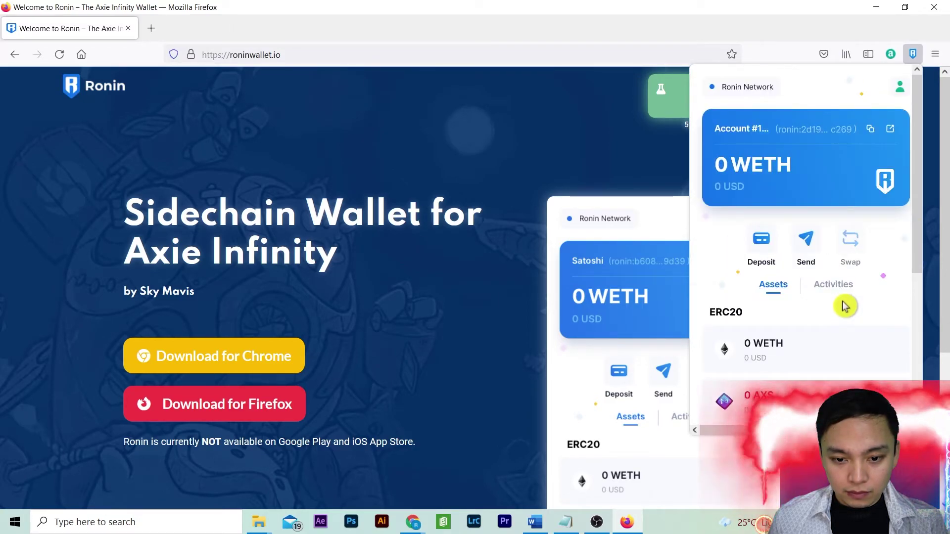
{"action": "left_click", "coordinate": [901, 89]}
{"action": "scroll", "coordinate": [812, 313], "scroll_direction": "down", "scroll_amount": 10}
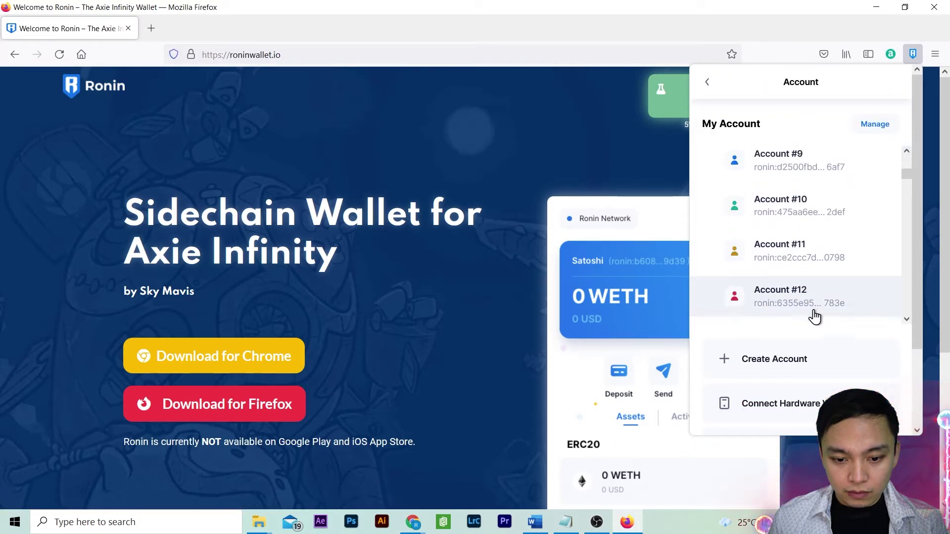
{"action": "left_click", "coordinate": [816, 371]}
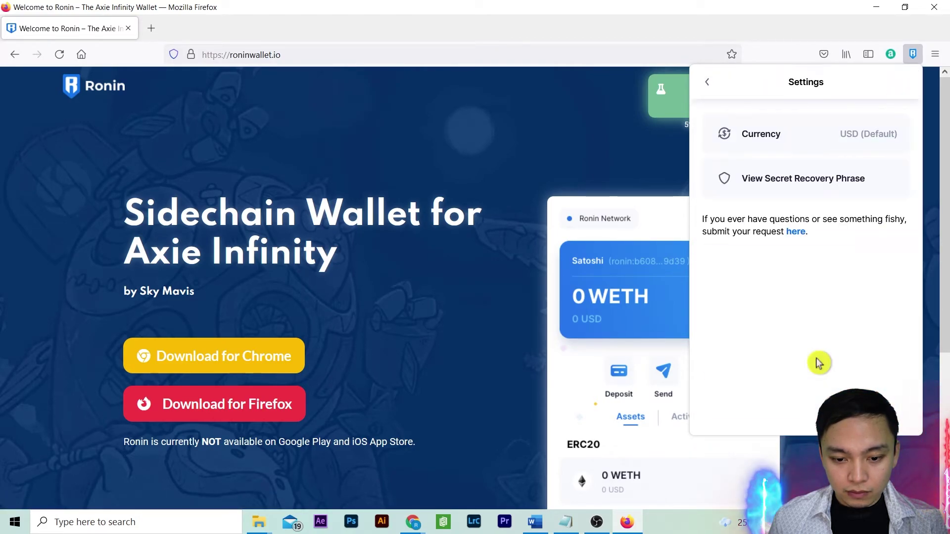
Enter the wallet password on View Secret Recovery Phrase to reveal the phrase
{"action": "left_click", "coordinate": [806, 179]}
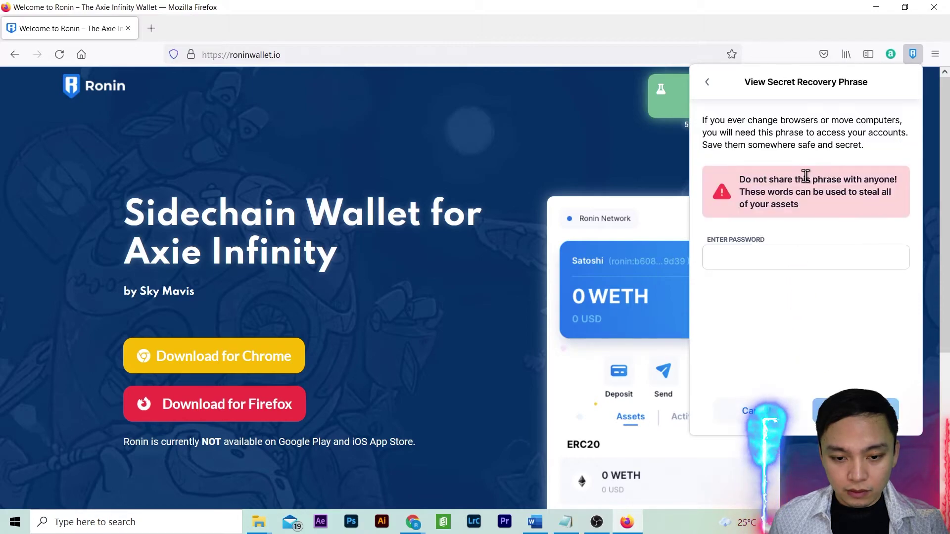
{"action": "left_click", "coordinate": [774, 257]}
{"action": "type", "text": "•••••••••"}
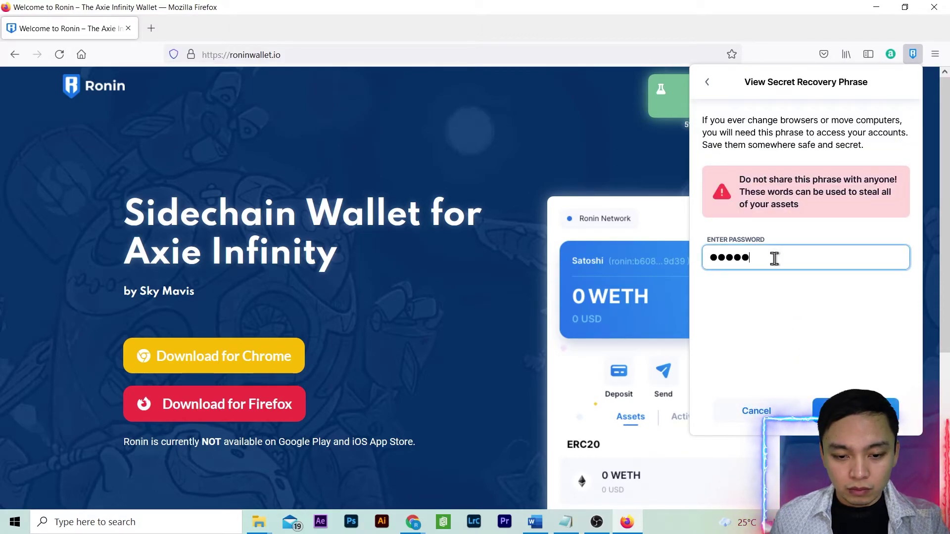
{"action": "key", "text": "Return"}
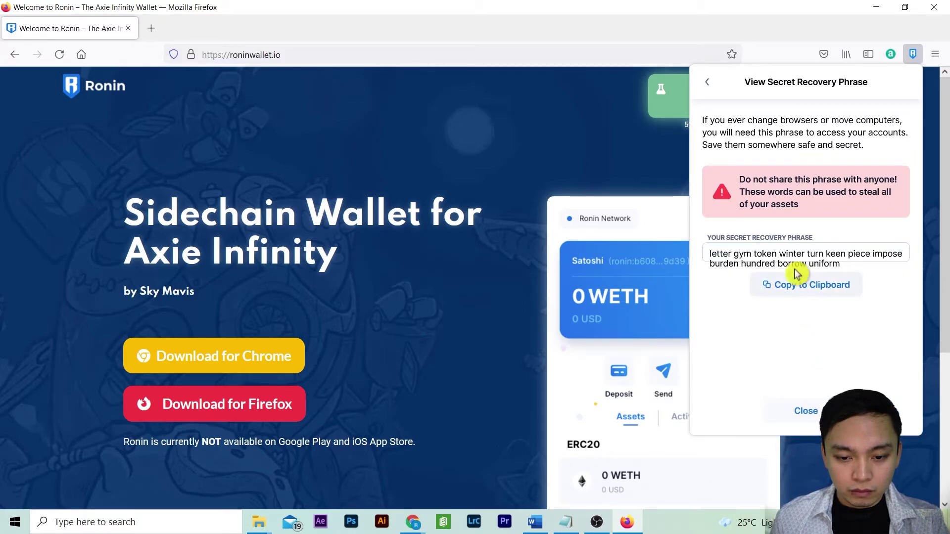
Bring up ronin.txt and add a new line after the saved recovery phrase
{"action": "left_click", "coordinate": [566, 521]}
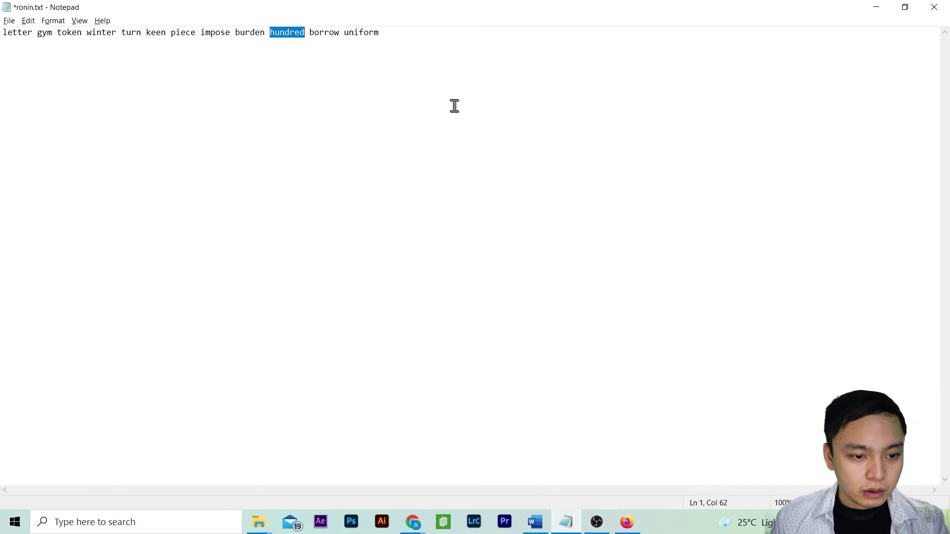
{"action": "left_click", "coordinate": [453, 32]}
{"action": "key", "text": "Return"}
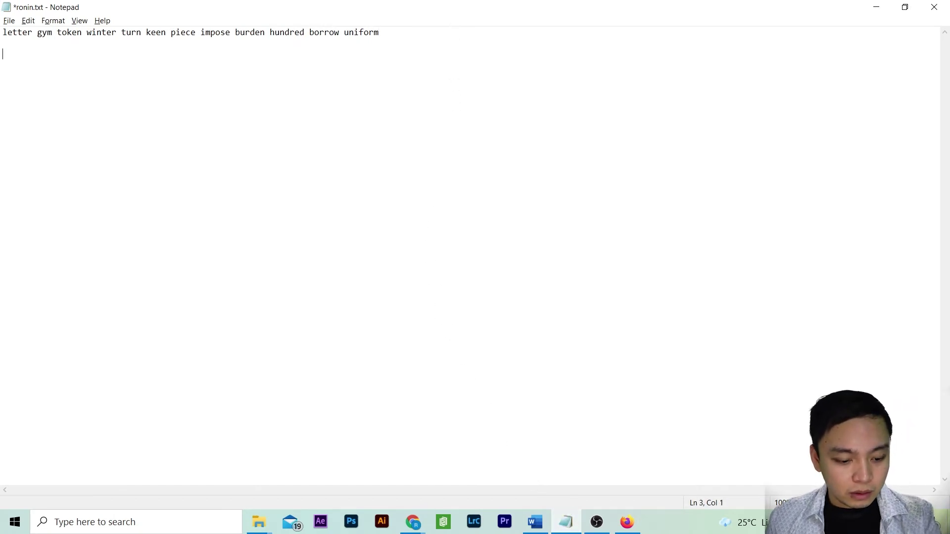